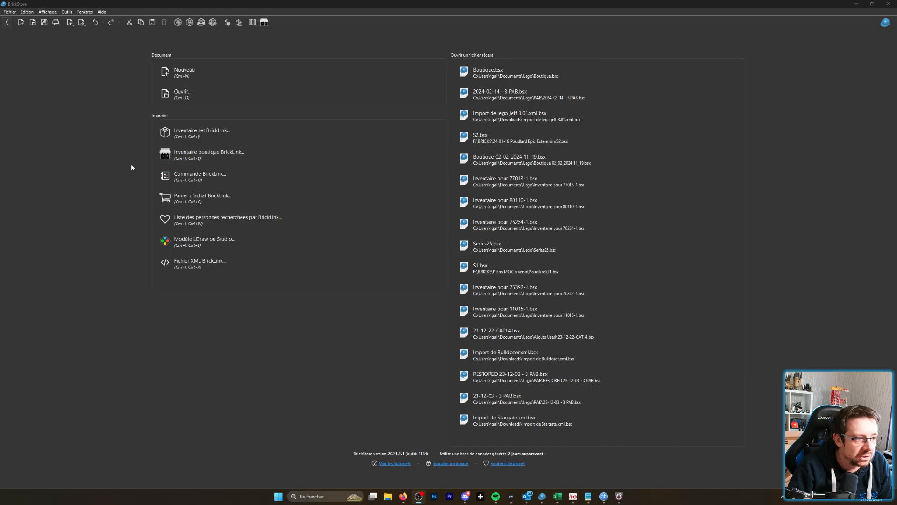
# - Import the BrickLink store inventory and ten new copies of set 31133-1 White Rabbit, including instructions and extra parts
pyautogui.click(240, 158)
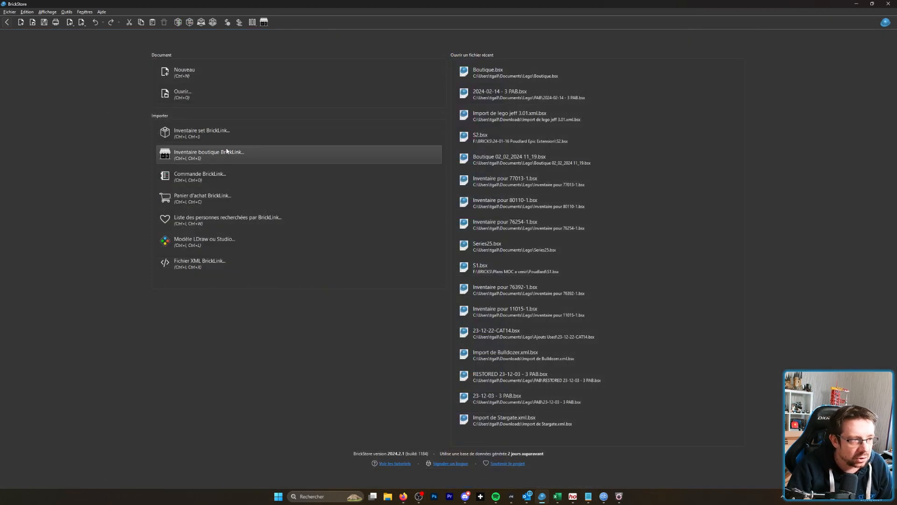
pyautogui.click(255, 141)
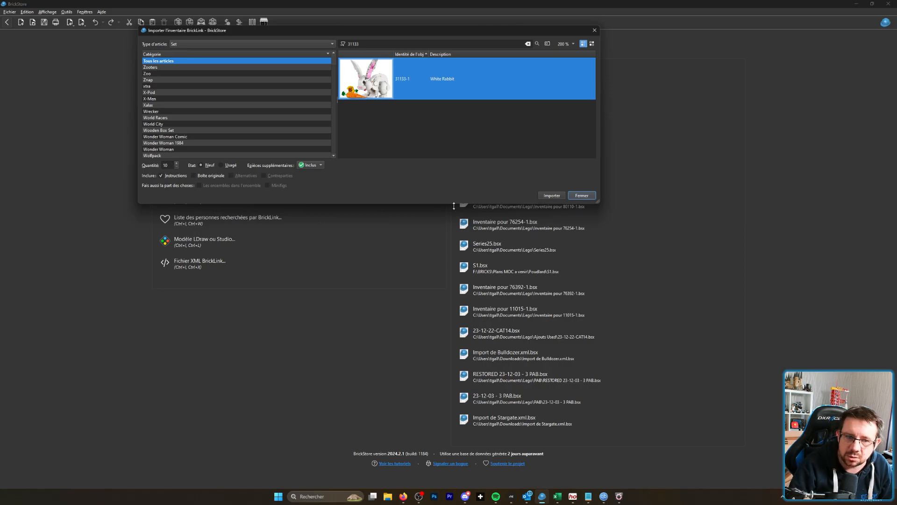
pyautogui.click(563, 195)
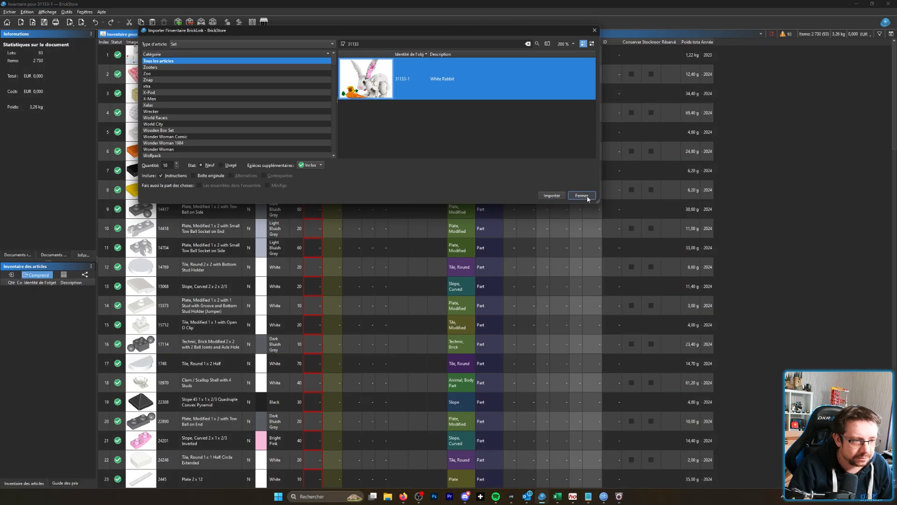
pyautogui.click(580, 196)
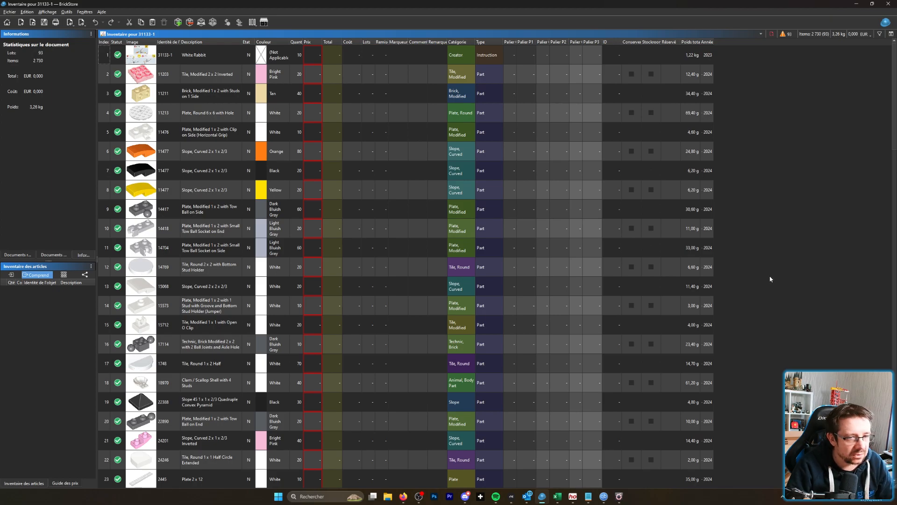
# - Sort the White Rabbit inventory by quantity in descending order to examine the largest lots
pyautogui.scroll(-10, 752, 266)
pyautogui.scroll(15, 750, 265)
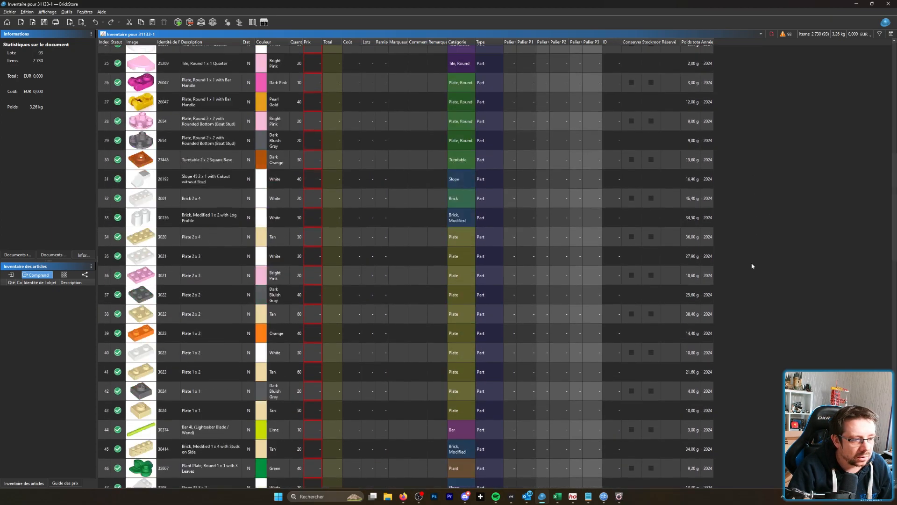
pyautogui.click(295, 42)
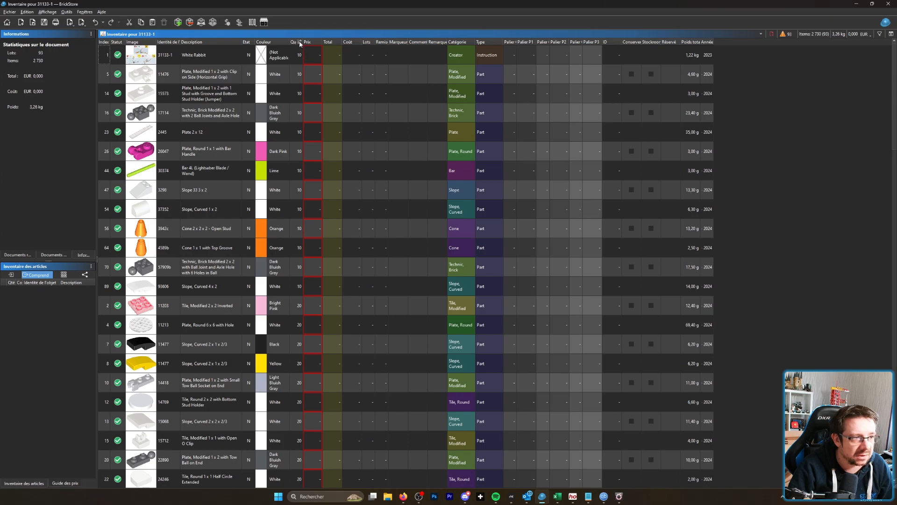
pyautogui.click(299, 42)
pyautogui.click(309, 73)
pyautogui.hotkey('ctrl', 'Home')
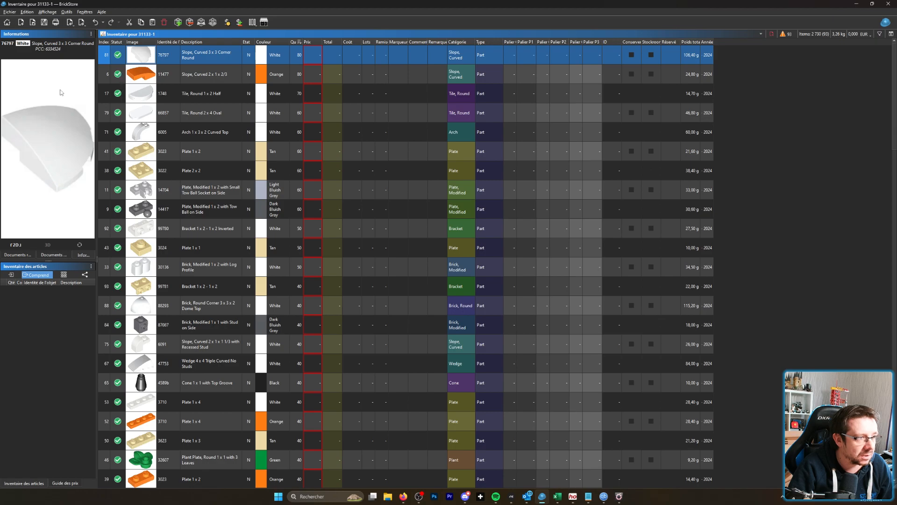
pyautogui.click(819, 106)
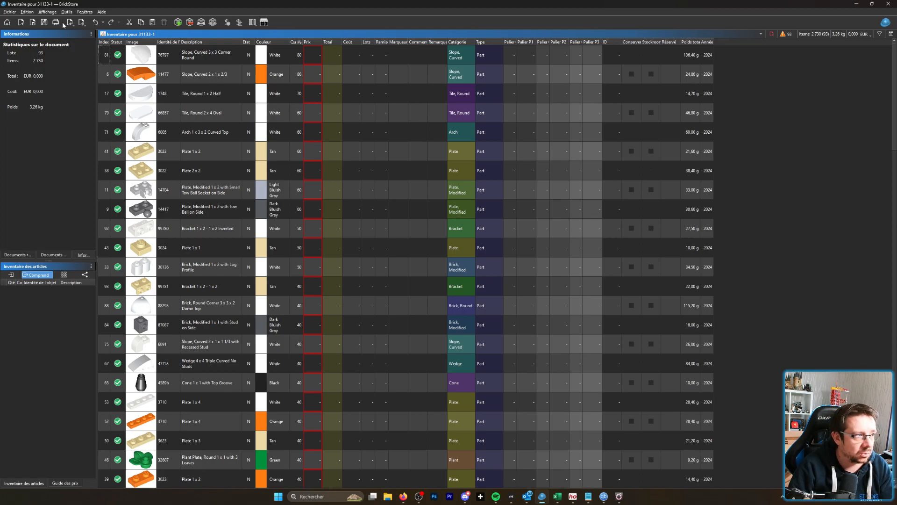
# - Copy the field values from the open document Boutique 17/02/2024 17:53 into the White Rabbit inventory
pyautogui.click(31, 13)
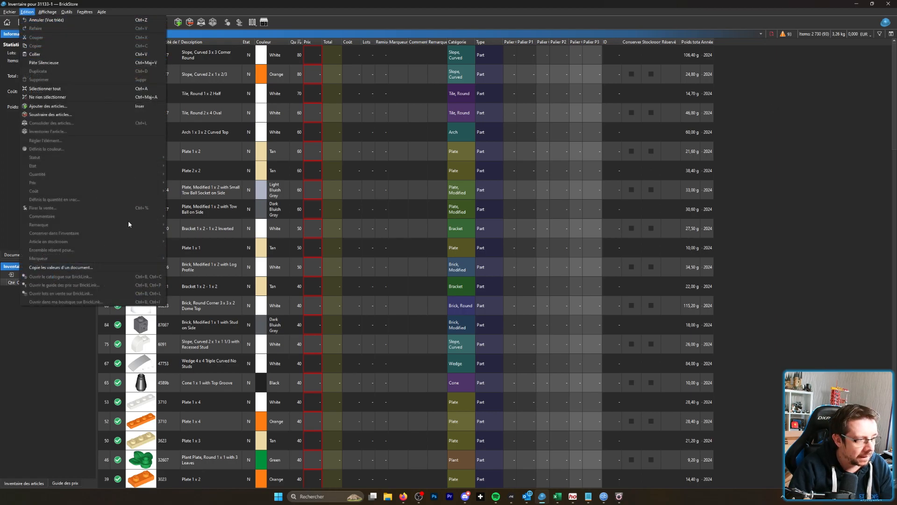
pyautogui.click(119, 268)
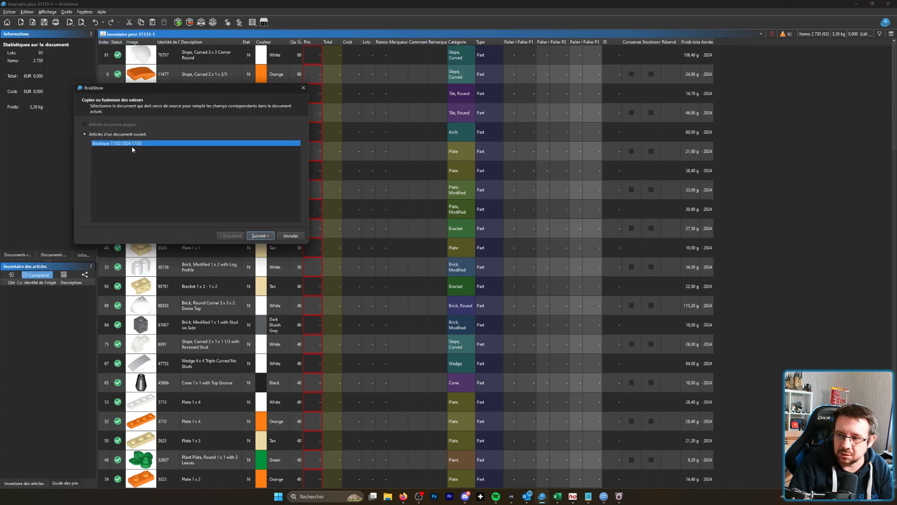
pyautogui.click(260, 236)
pyautogui.click(264, 236)
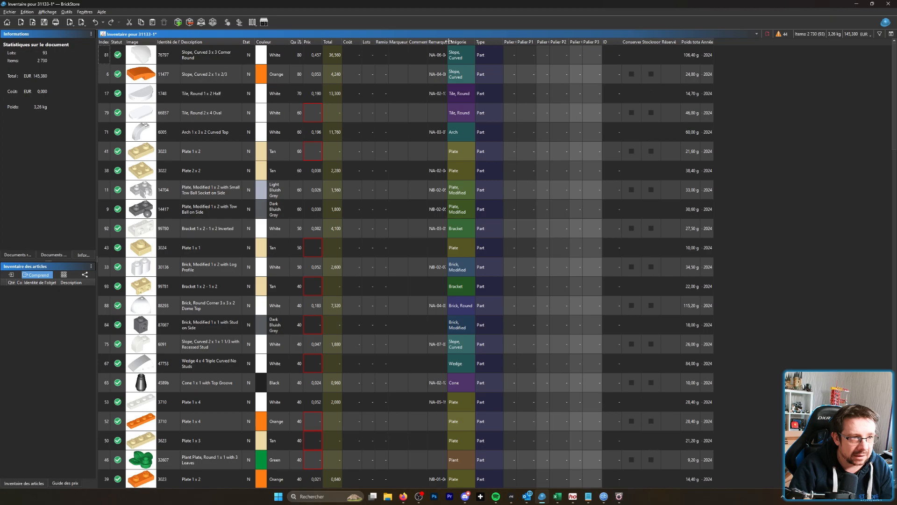
# - Widen the Remarques column and sort the White Rabbit inventory by remarks in ascending order
pyautogui.moveTo(447, 41); pyautogui.dragTo(470, 42)
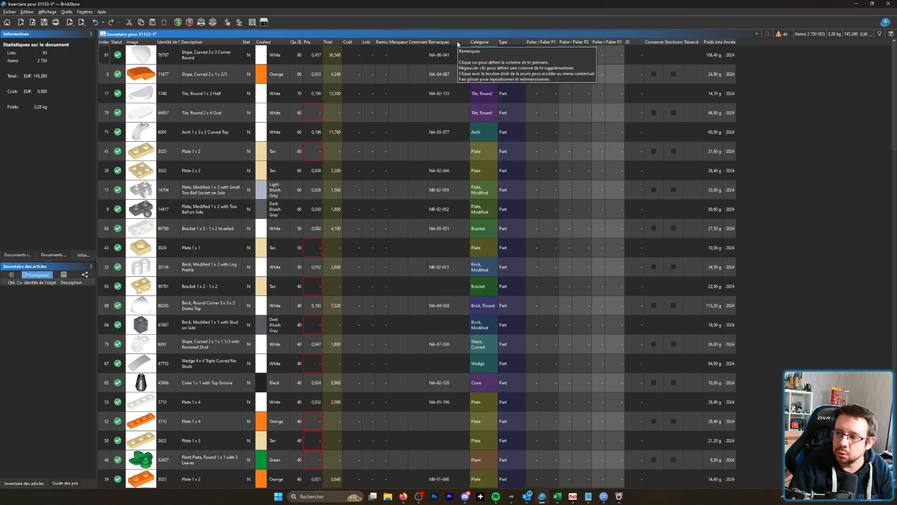
pyautogui.click(458, 42)
pyautogui.scroll(-5, 487, 136)
pyautogui.click(456, 187)
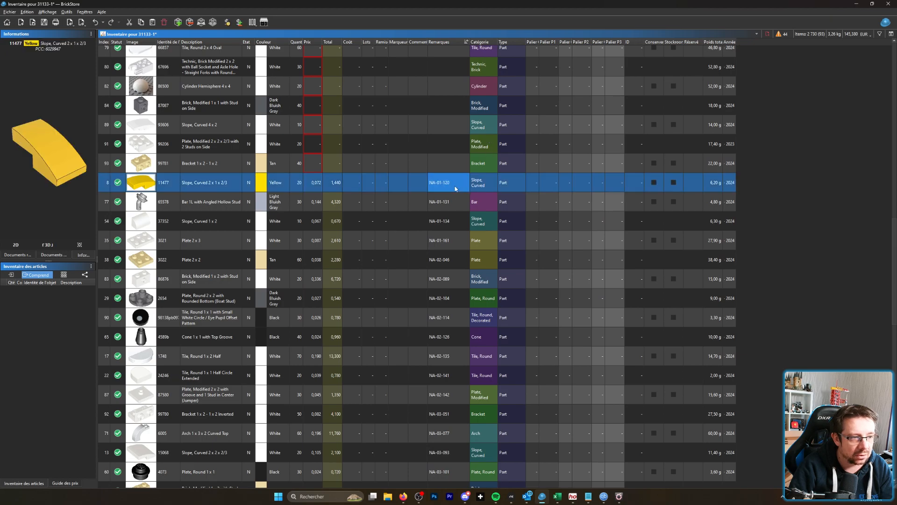
pyautogui.click(772, 173)
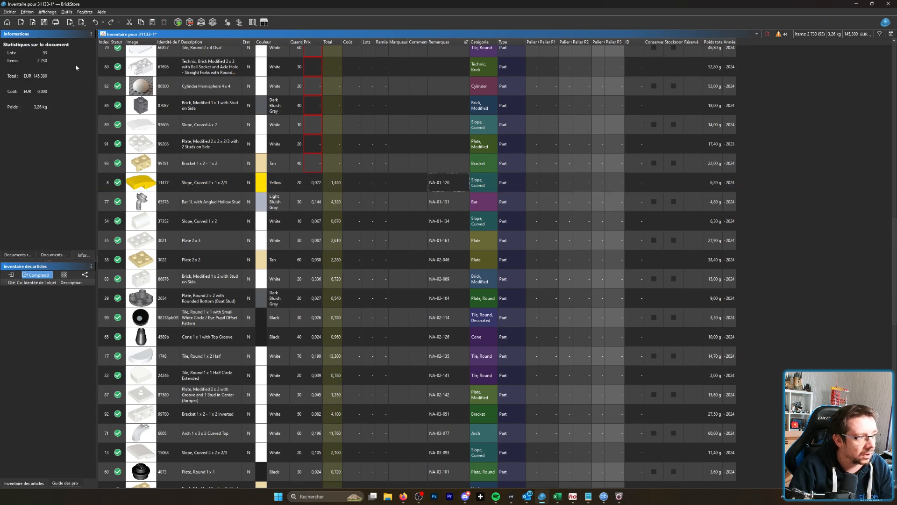
# - Select the lots that have a storage location in their remarks, from NA-01-120 to ND-012, to review them
pyautogui.click(470, 189)
pyautogui.scroll(-10, 483, 361)
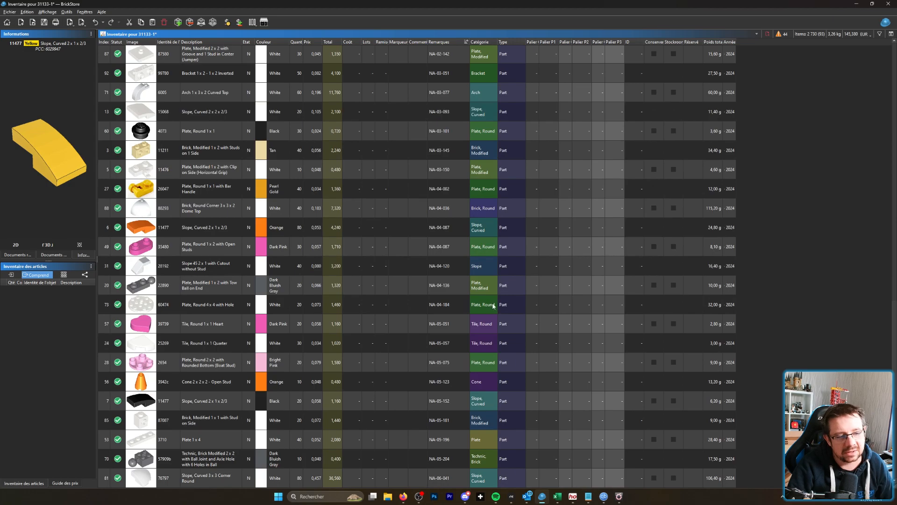
pyautogui.keyDown('shift'); pyautogui.click(447, 475); pyautogui.keyUp('shift')
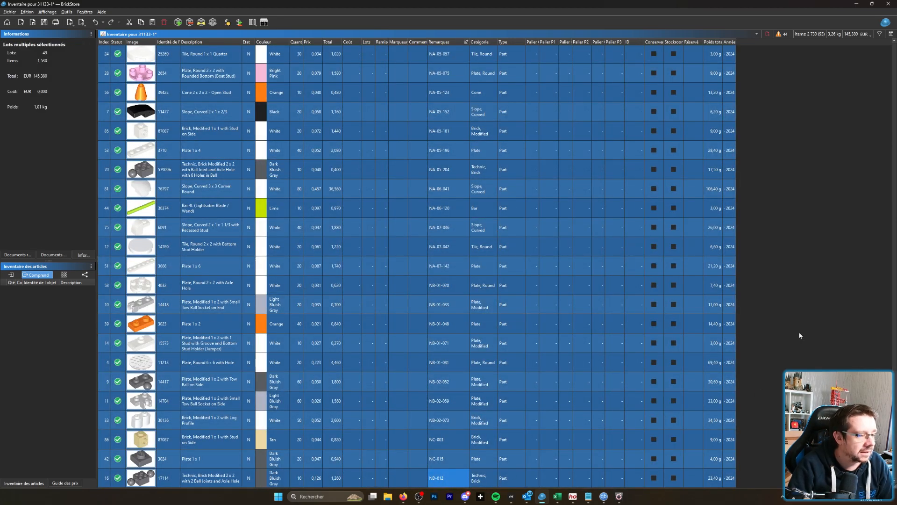
pyautogui.click(820, 212)
pyautogui.scroll(10, 791, 211)
pyautogui.scroll(4, 788, 213)
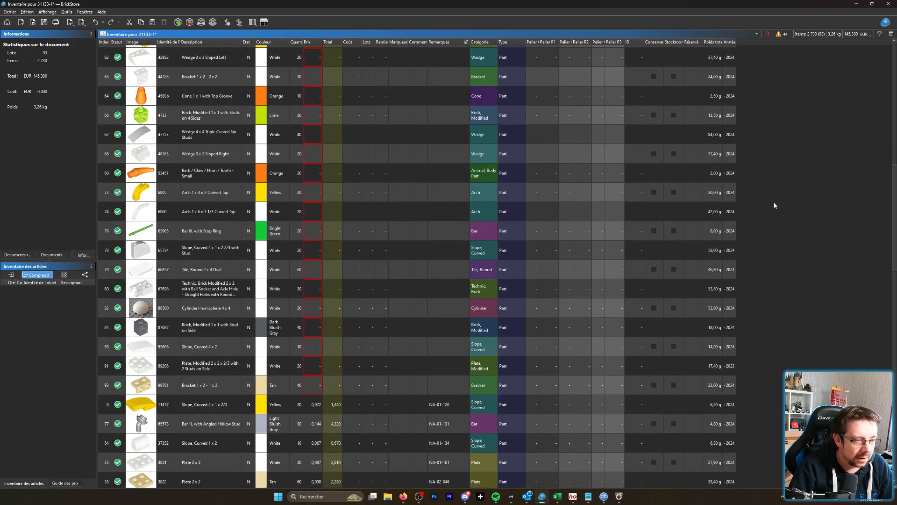
# - Set all lots without remarks to the price guide's average of the last six months' sales, keeping prices where no data exists
pyautogui.scroll(-5, 774, 205)
pyautogui.scroll(14, 773, 204)
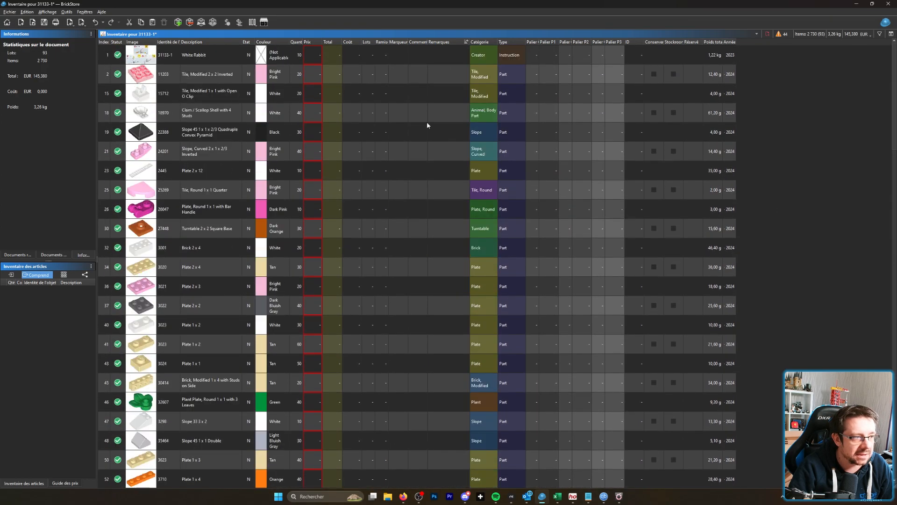
pyautogui.scroll(-10, 381, 413)
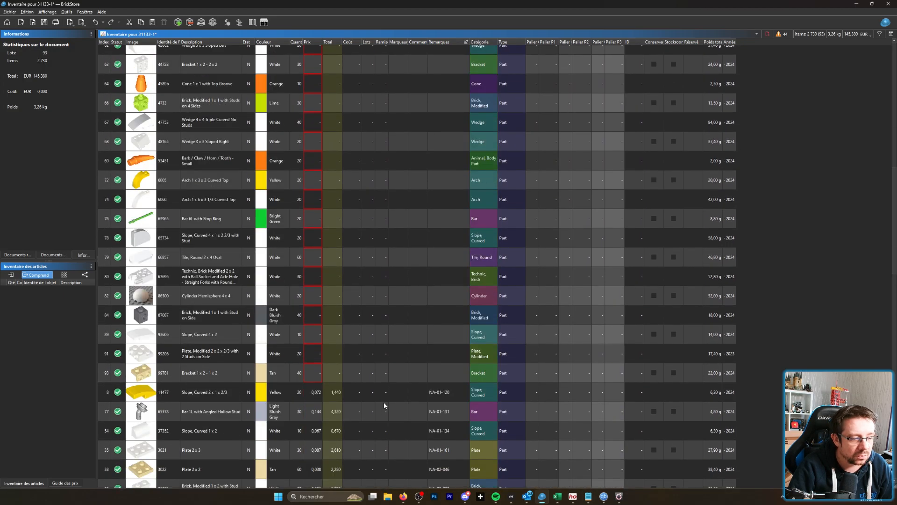
pyautogui.click(383, 374)
pyautogui.scroll(10, 416, 280)
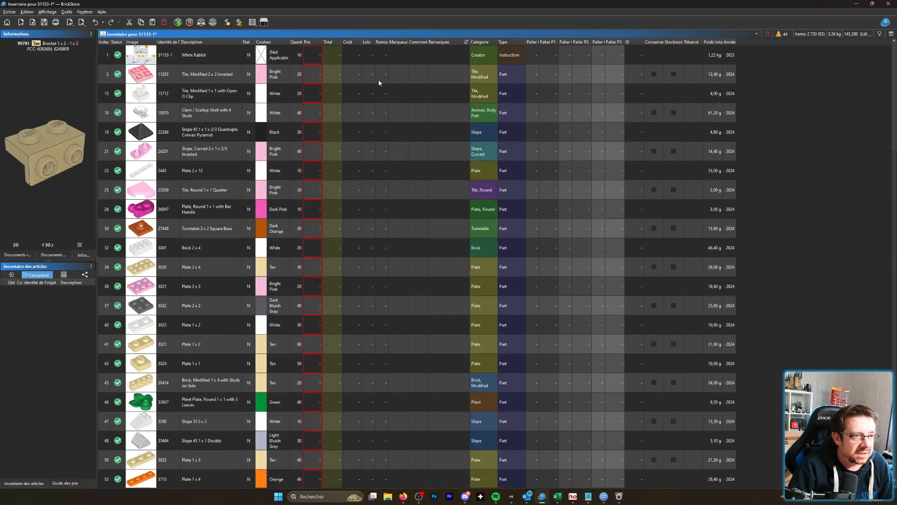
pyautogui.hotkey('ctrl', 'a')
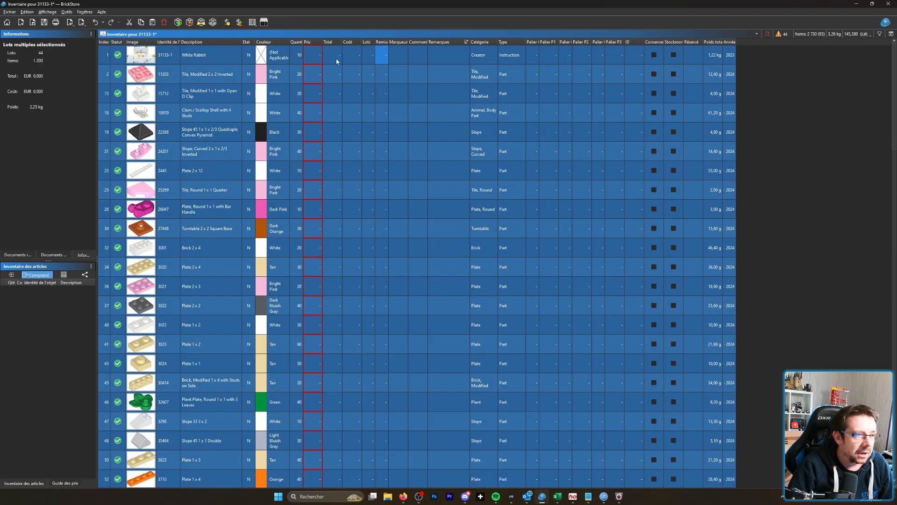
pyautogui.click(228, 22)
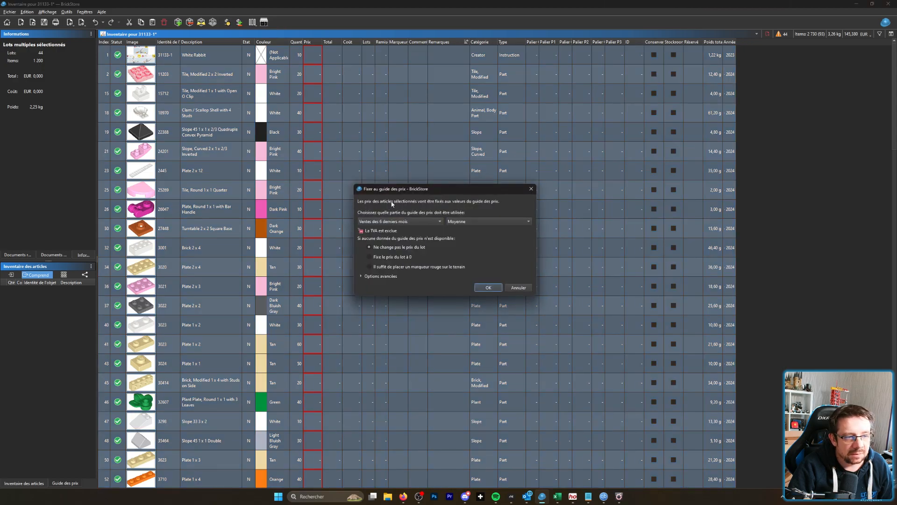
pyautogui.click(486, 287)
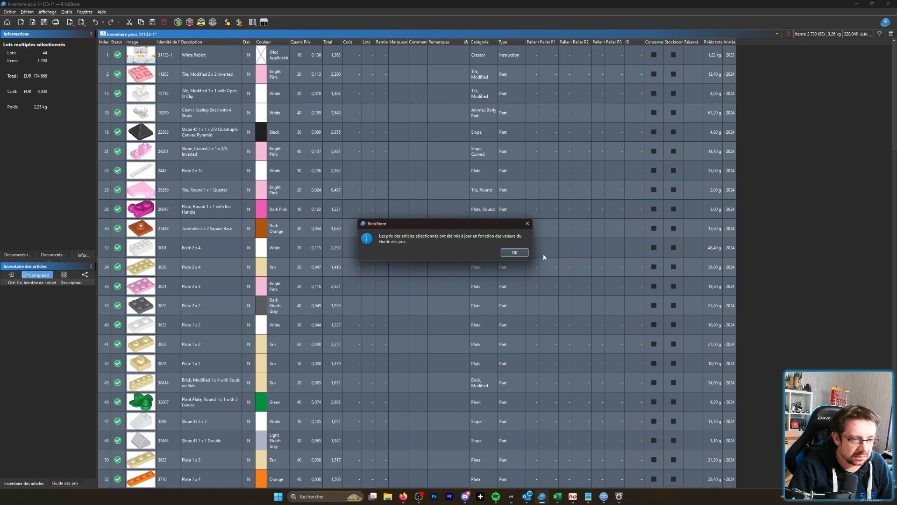
pyautogui.click(514, 252)
# - Examine the prices and storage remarks of the lots throughout the White Rabbit inventory
pyautogui.scroll(-9, 463, 403)
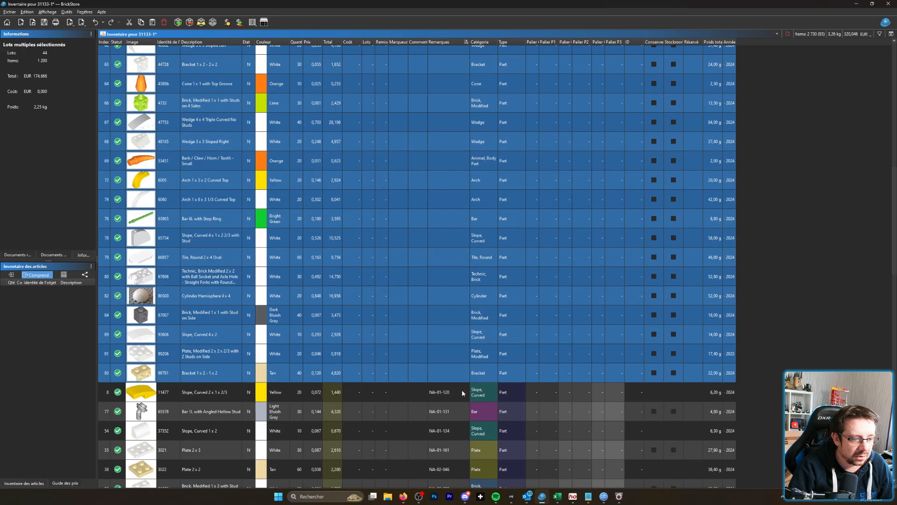
pyautogui.click(778, 363)
pyautogui.scroll(-6, 614, 369)
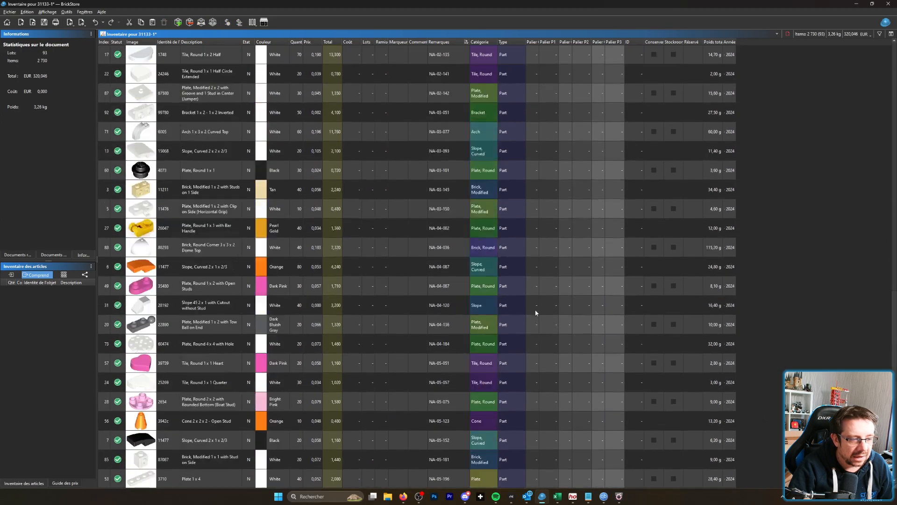
pyautogui.scroll(6, 533, 325)
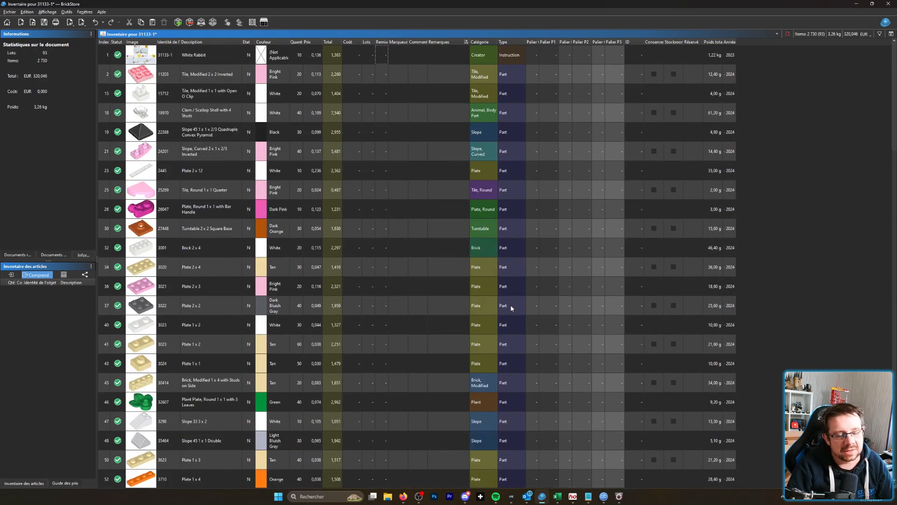
pyautogui.scroll(-10, 540, 296)
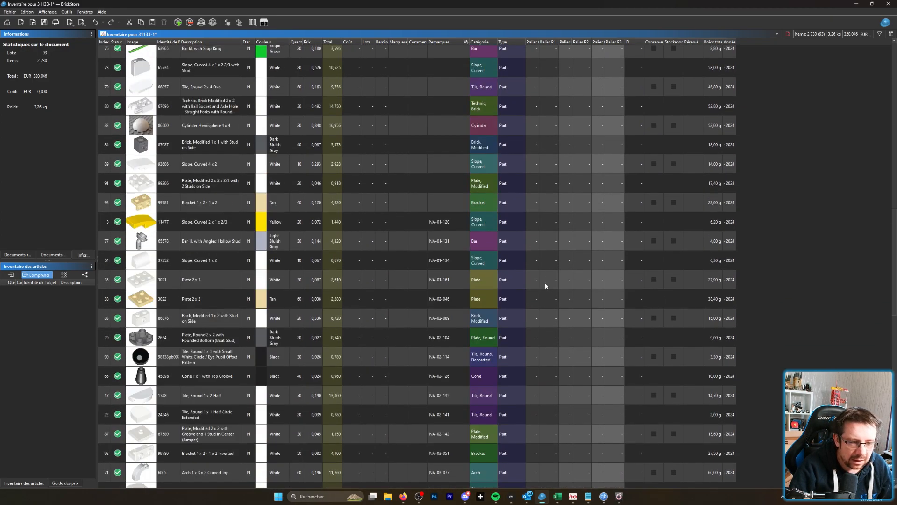
pyautogui.scroll(-1, 556, 283)
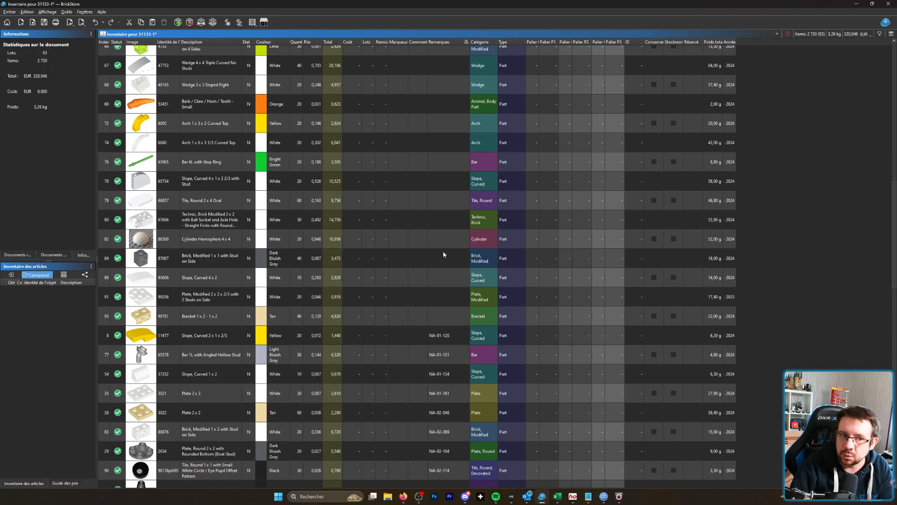
pyautogui.scroll(-8, 444, 343)
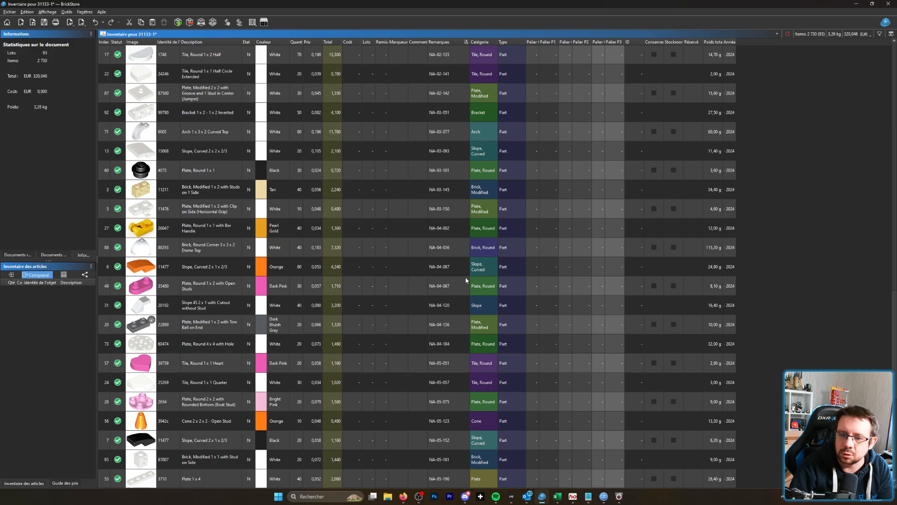
pyautogui.scroll(3, 486, 279)
pyautogui.scroll(4, 486, 279)
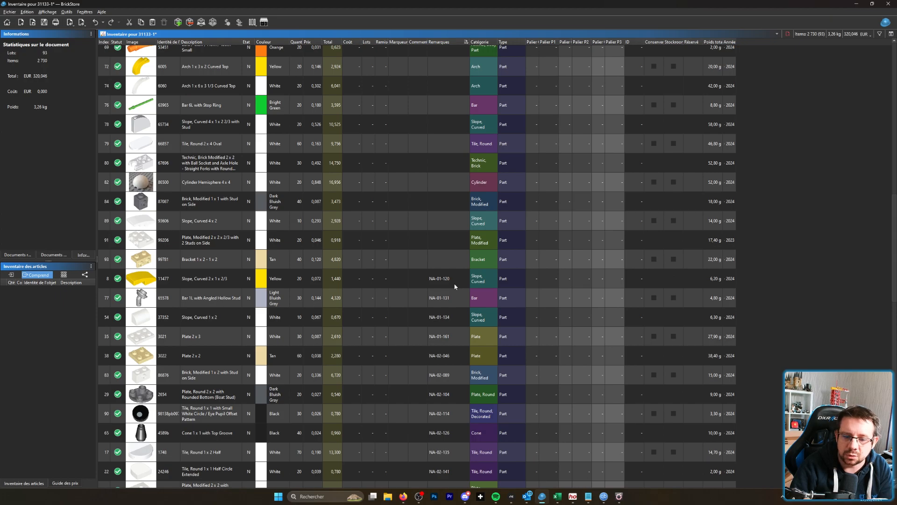
# - In the document Boutique 17/02/2024 17:53, widen the Remarques column, sort by remarks in ascending order and examine the NA locations
pyautogui.hotkey('ctrl', 'a')
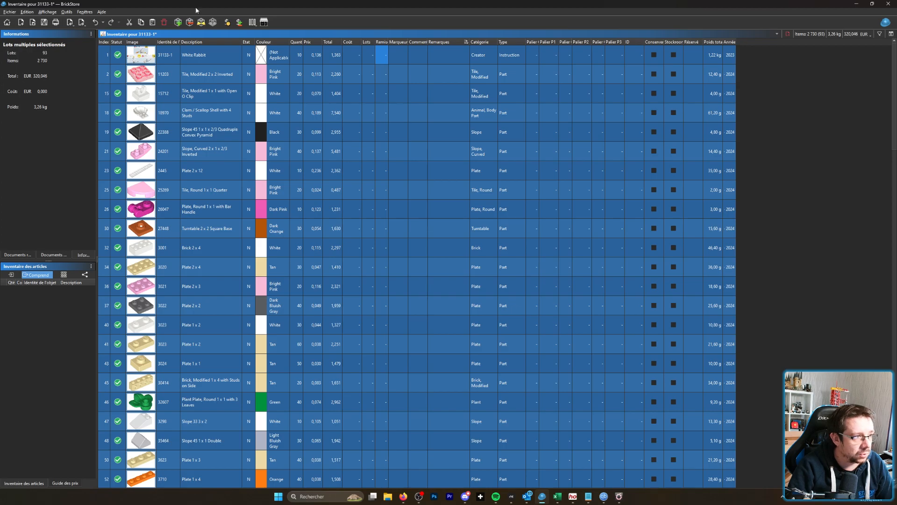
pyautogui.click(170, 35)
pyautogui.click(169, 26)
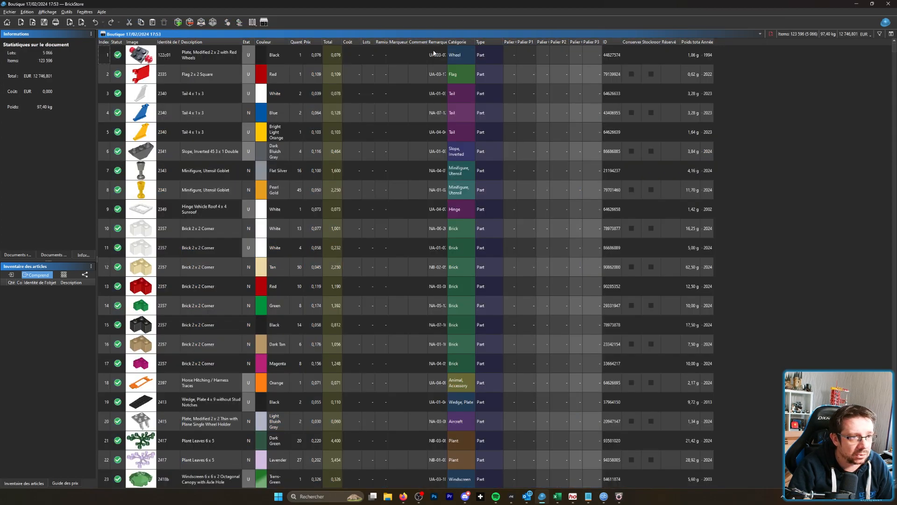
pyautogui.click(438, 42)
pyautogui.doubleClick(448, 42)
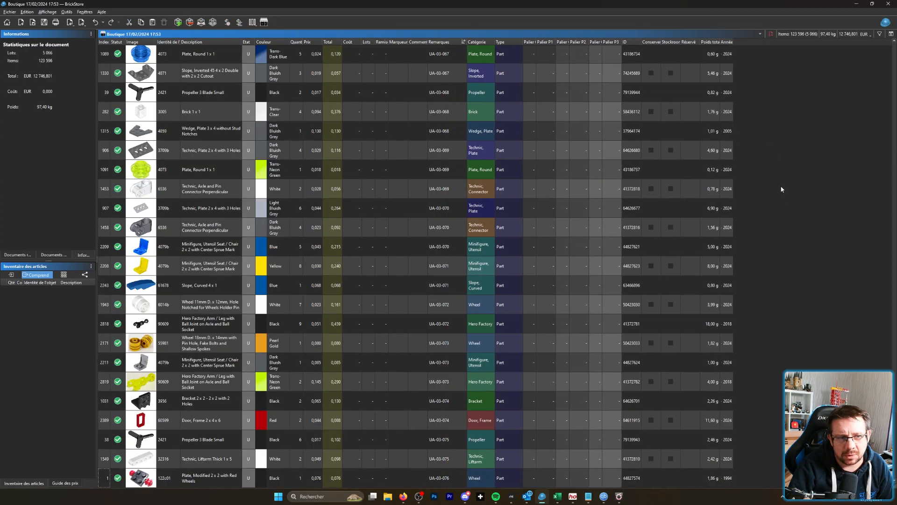
pyautogui.press('Home')
pyautogui.scroll(-20, 760, 182)
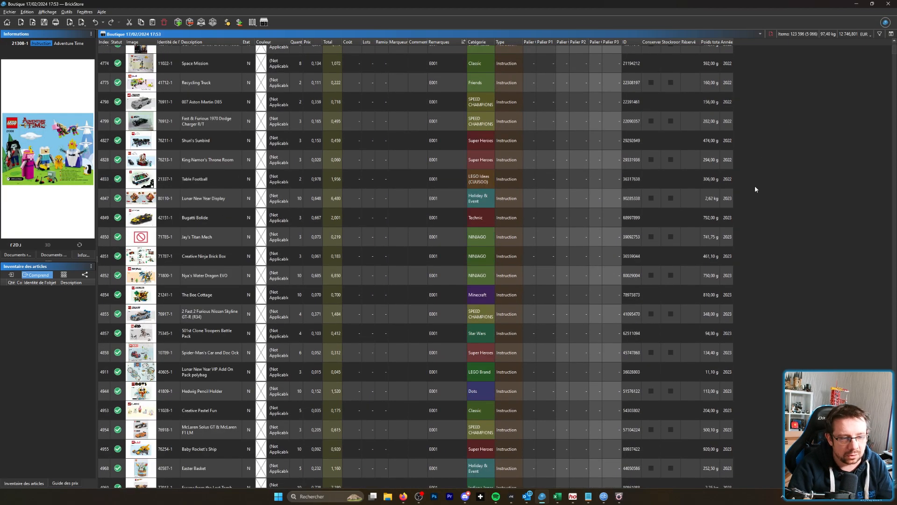
pyautogui.scroll(4, 571, 208)
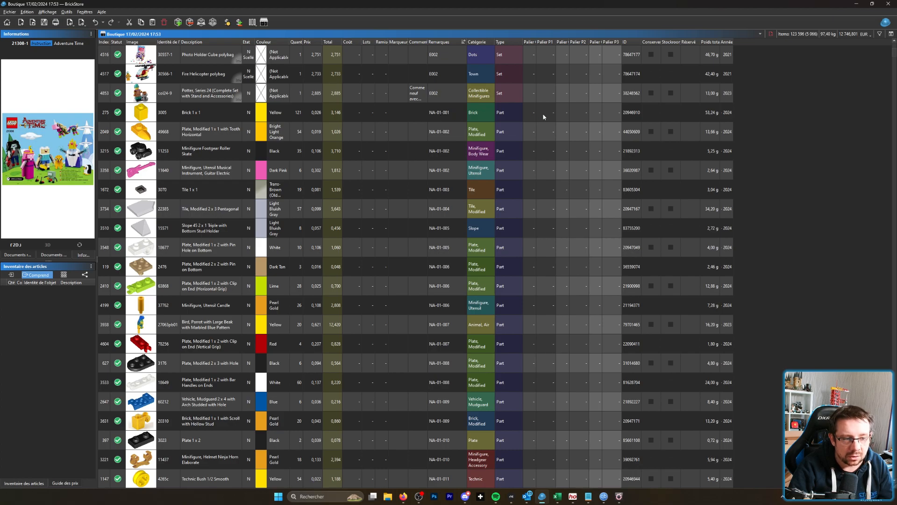
# - Paste the copied White Rabbit lots into the store document, consolidating all matching lots with the same default merge options
pyautogui.click(801, 252)
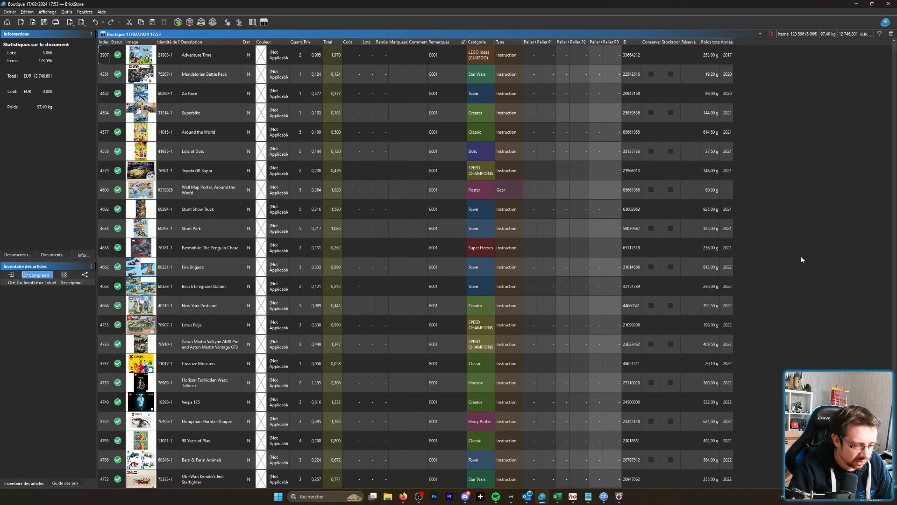
pyautogui.hotkey('ctrl', 'v')
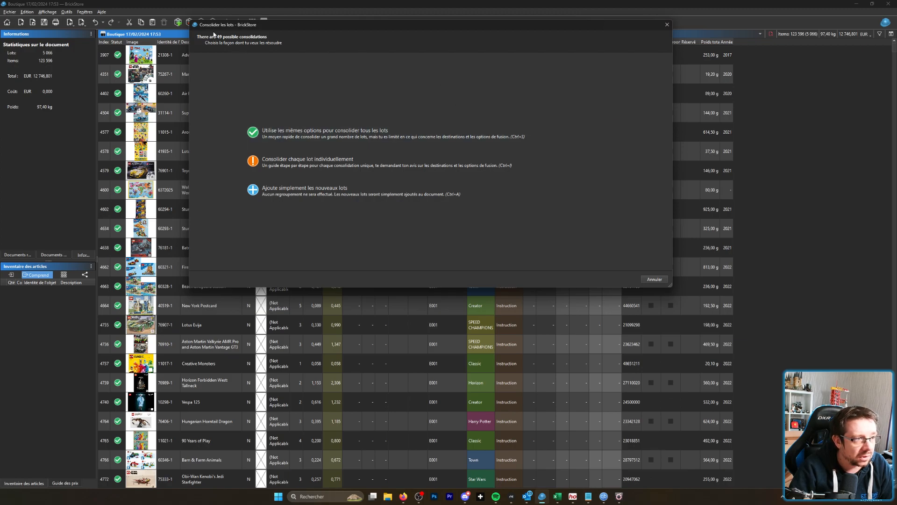
pyautogui.click(316, 135)
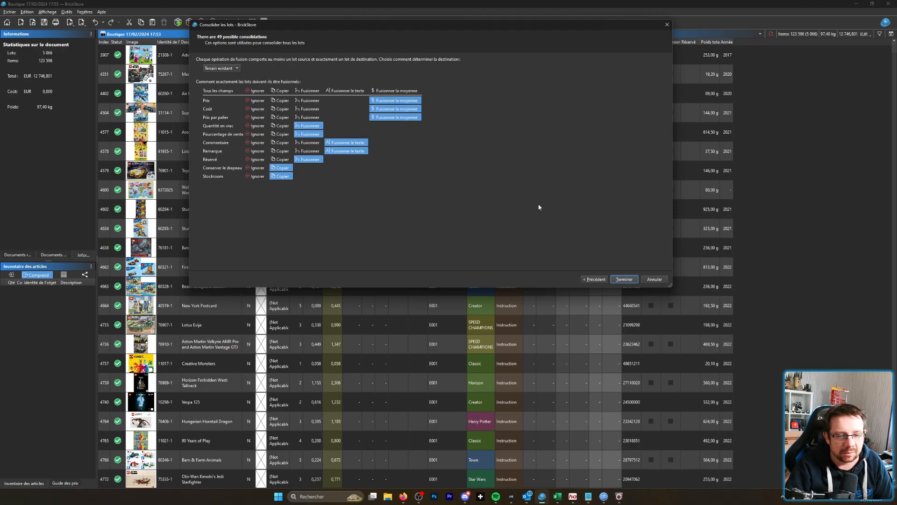
pyautogui.click(634, 280)
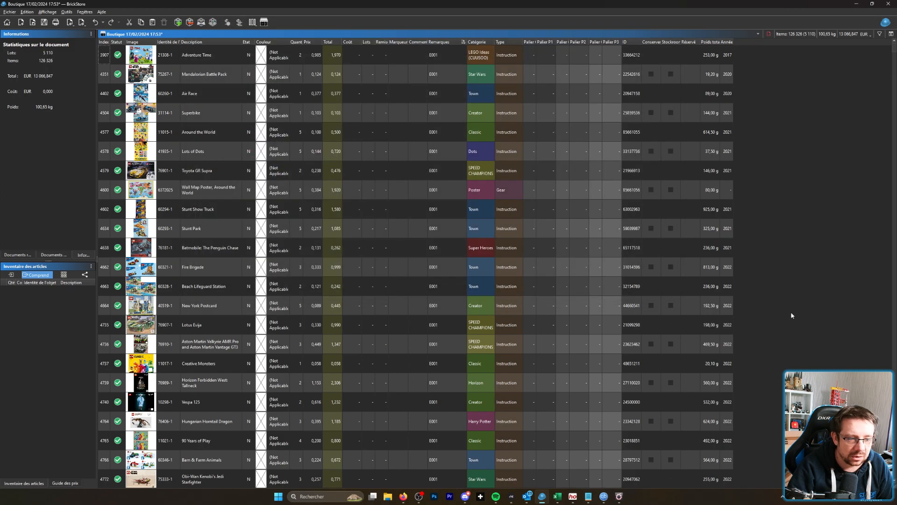
# - Examine the White Rabbit lots without remarks at the end of the store document
pyautogui.scroll(-20, 793, 311)
pyautogui.scroll(-4, 796, 324)
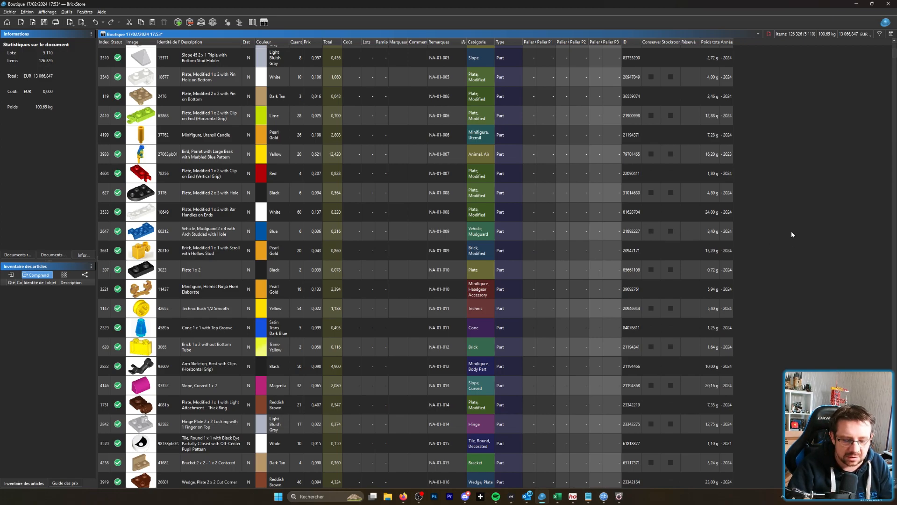
pyautogui.press('End')
pyautogui.scroll(10, 648, 301)
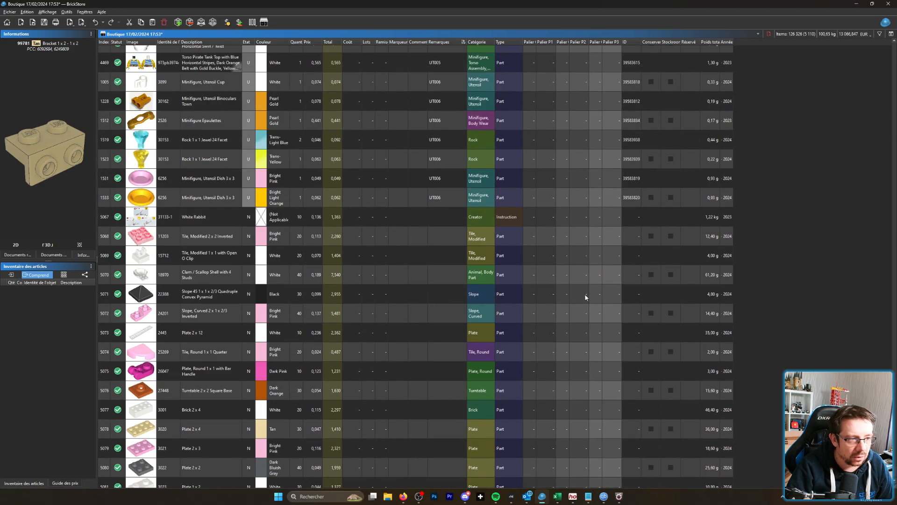
pyautogui.click(459, 221)
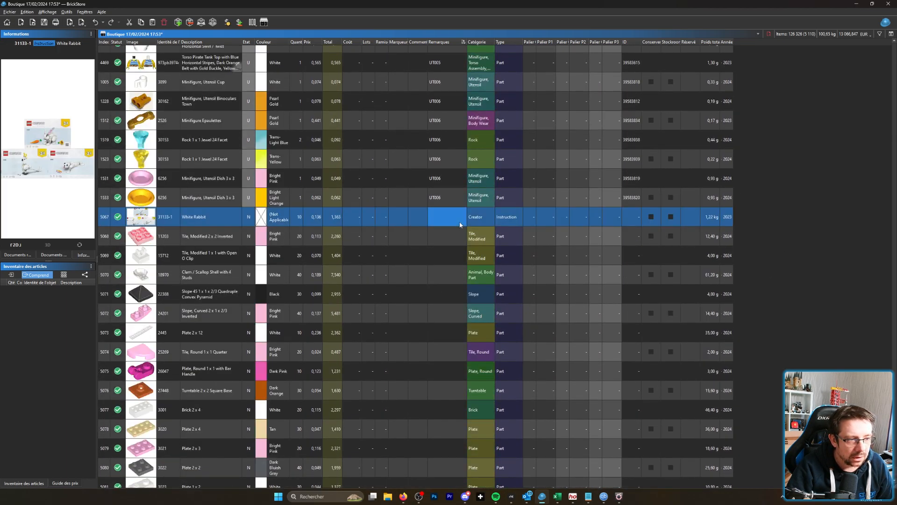
pyautogui.click(471, 296)
pyautogui.scroll(-2, 474, 238)
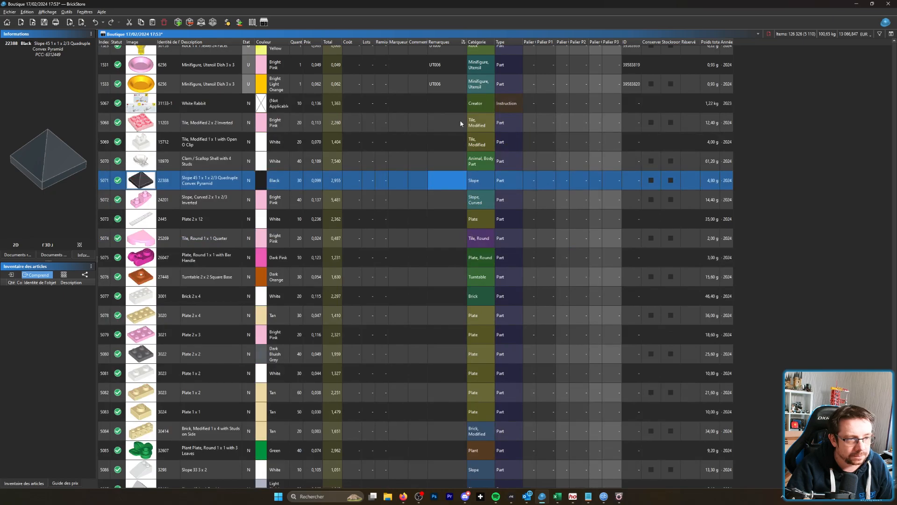
pyautogui.click(451, 106)
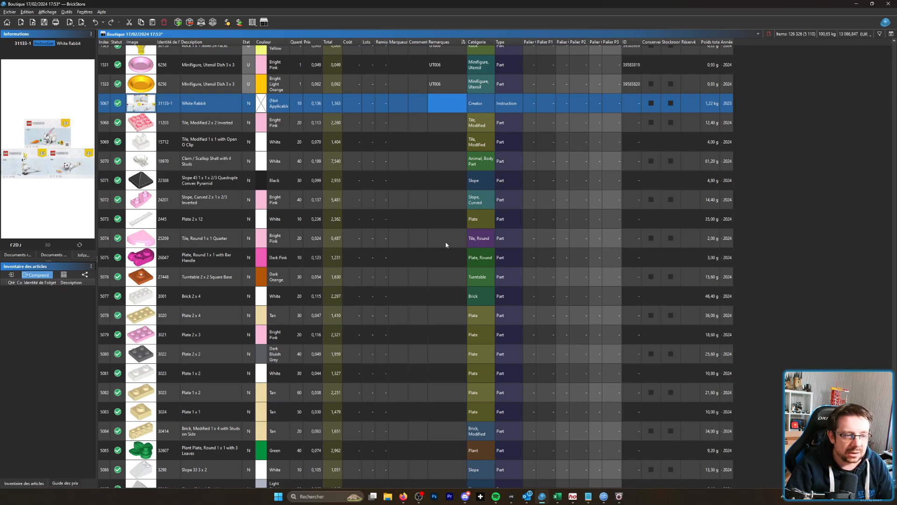
pyautogui.scroll(-4, 445, 255)
pyautogui.scroll(8, 445, 271)
pyautogui.scroll(-4, 458, 272)
pyautogui.scroll(3, 488, 264)
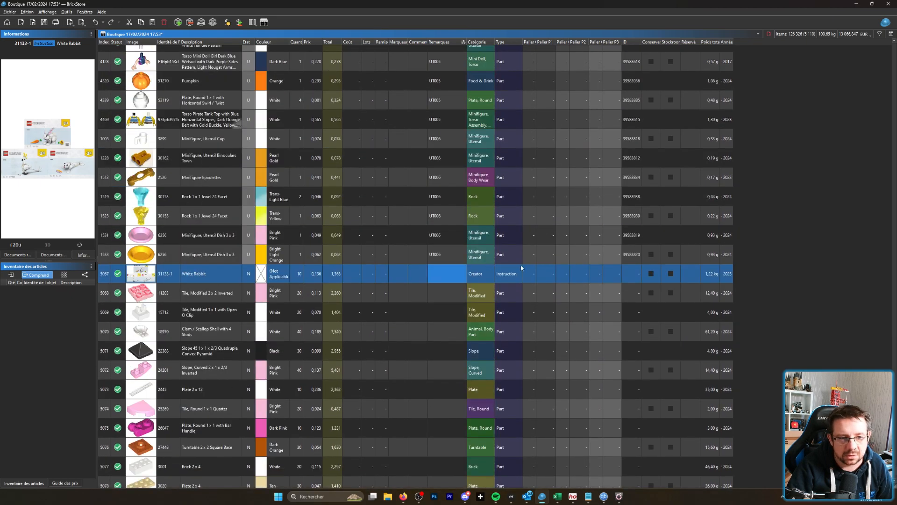
# - Select the lots without remarks, from the White Rabbit instruction to Bracket 1 x 2 - 1 x 2, and export them to the clipboard as BrickLink mass-upload XML
pyautogui.click(613, 266)
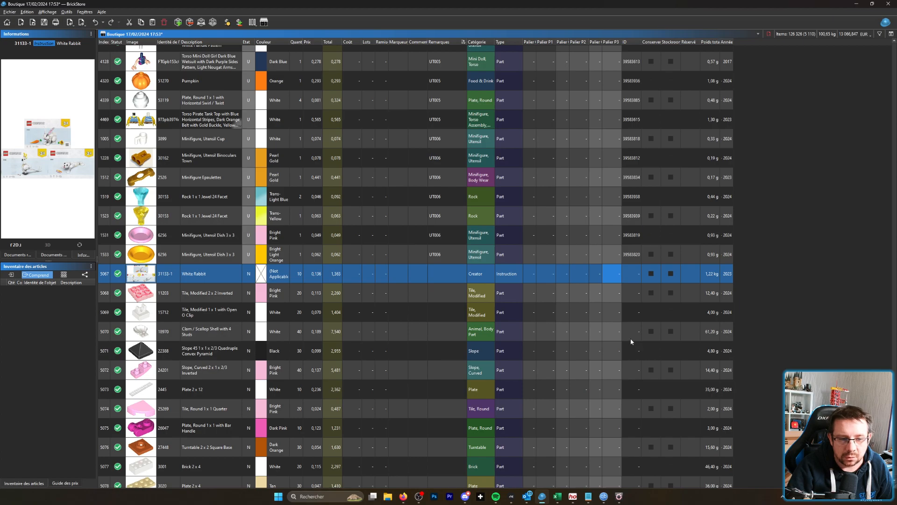
pyautogui.scroll(-10, 626, 336)
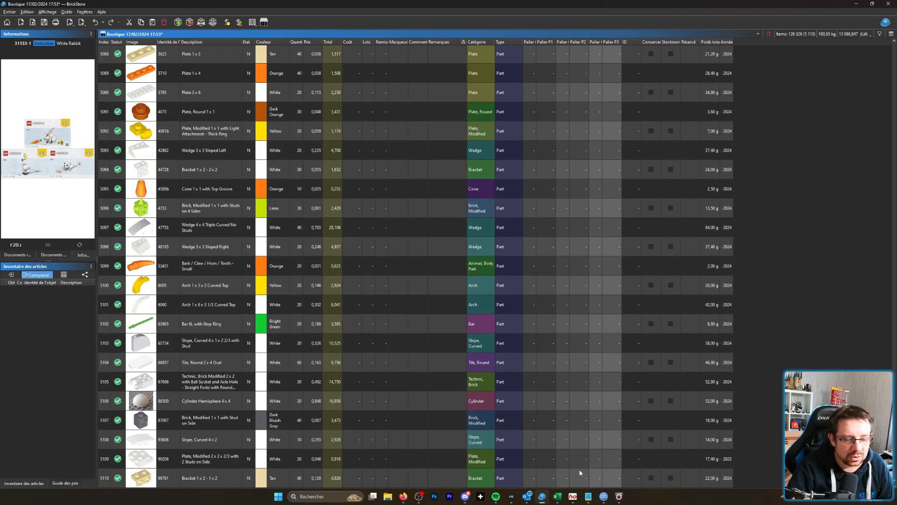
pyautogui.keyDown('shift'); pyautogui.click(581, 465); pyautogui.keyUp('shift')
pyautogui.scroll(14, 595, 330)
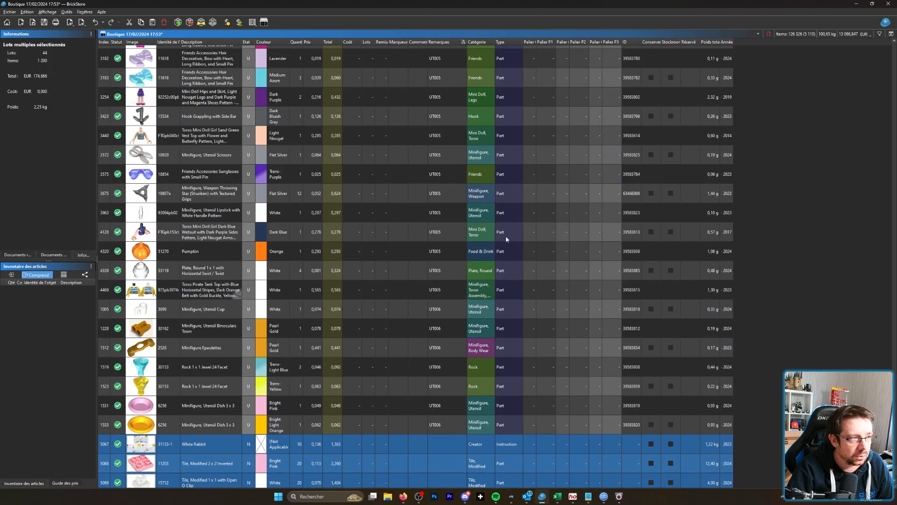
pyautogui.click(9, 11)
pyautogui.moveTo(26, 81)
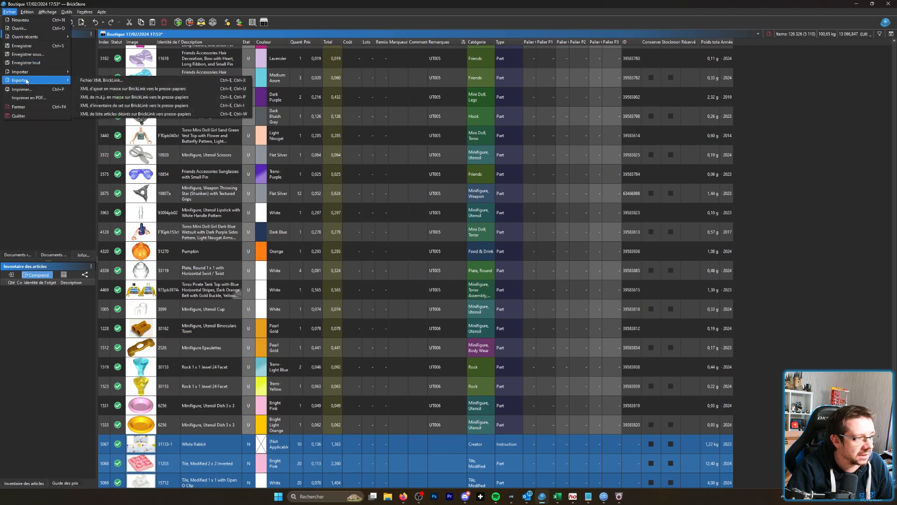
pyautogui.click(220, 89)
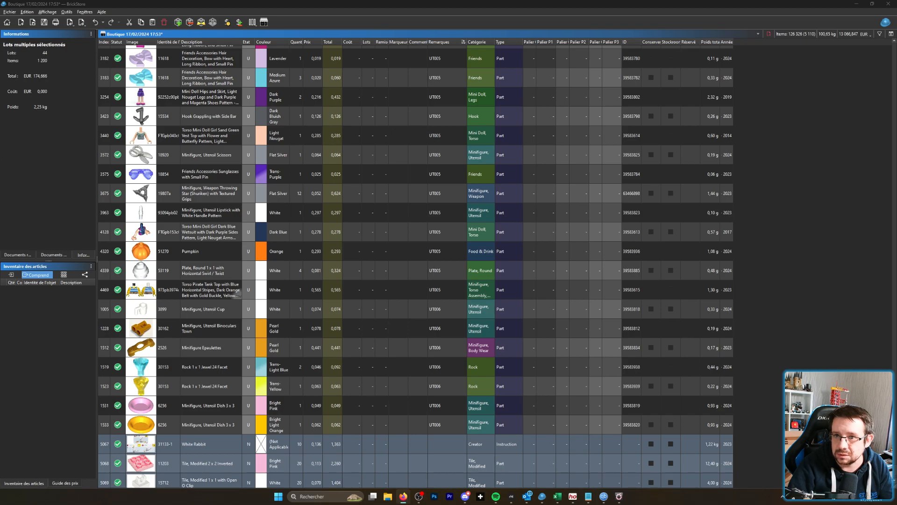
# - Switch to BrickLink's Mass Store Inventory Upload page in the browser and paste the exported XML into the form for adding items
pyautogui.moveTo(896, 70); pyautogui.dragTo(423, 37)
pyautogui.click(568, 41)
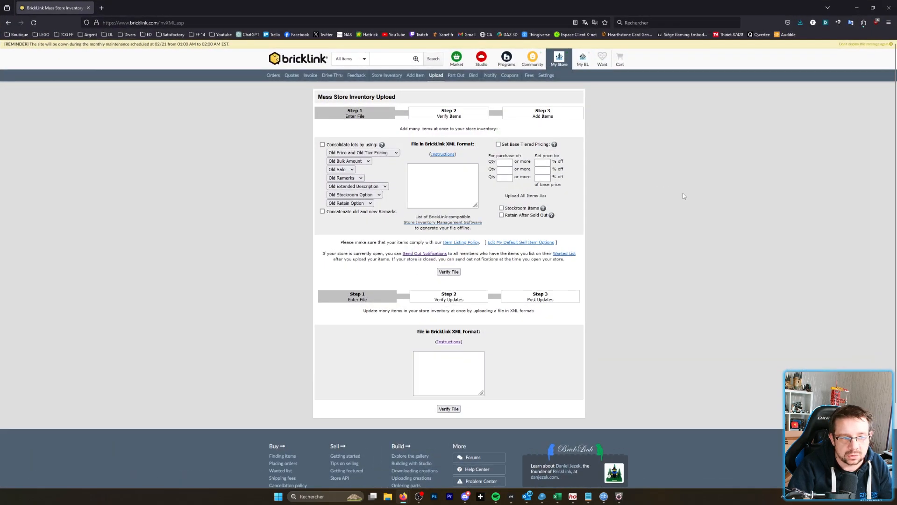
pyautogui.click(432, 189)
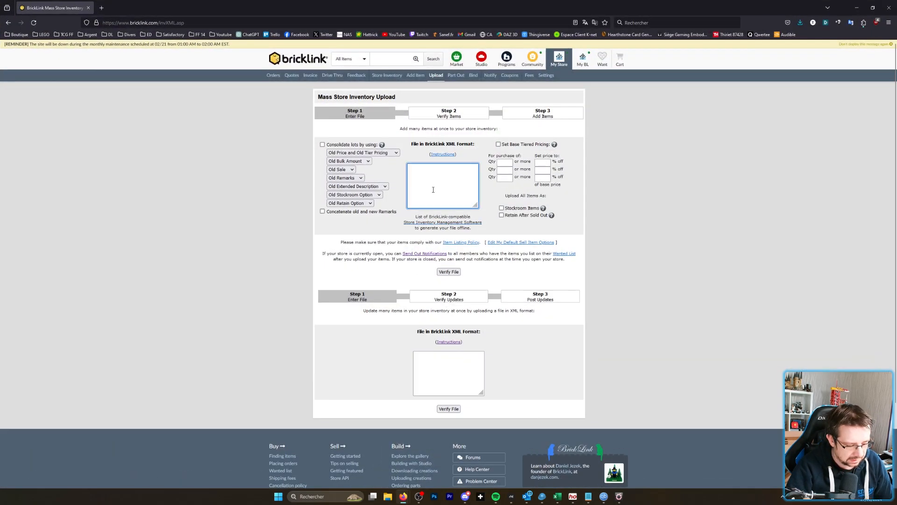
pyautogui.hotkey('ctrl', 'v')
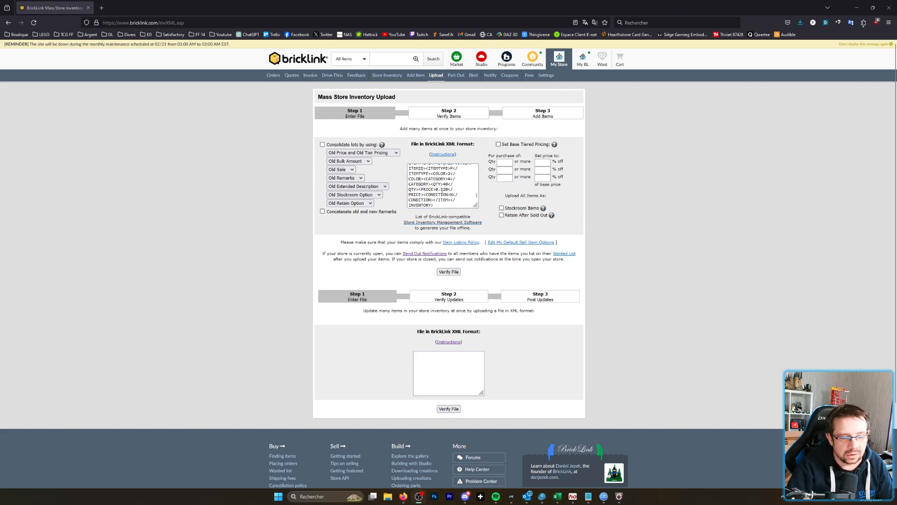
# - Back in BrickStore, select the existing lots from the Bright Light Orange dish up to 75267-1 and export them to the clipboard as BrickLink mass-update XML
pyautogui.click(542, 495)
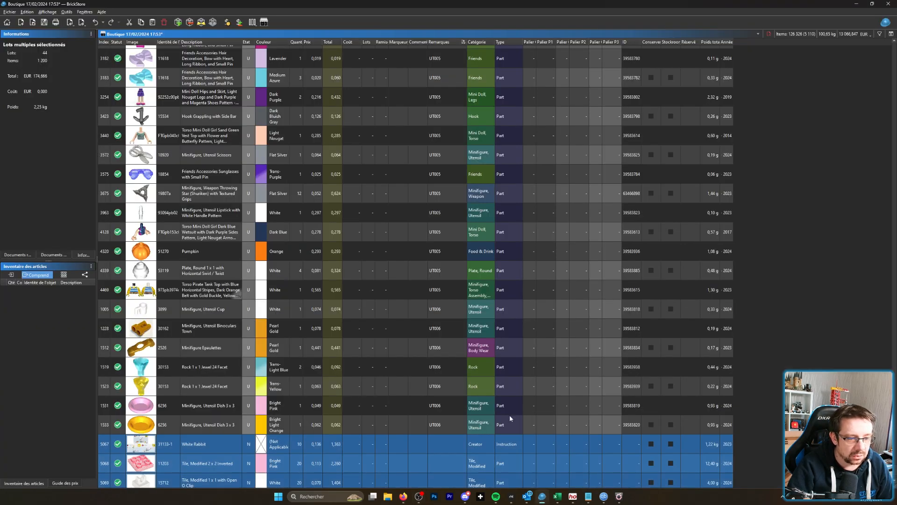
pyautogui.click(579, 413)
pyautogui.click(579, 417)
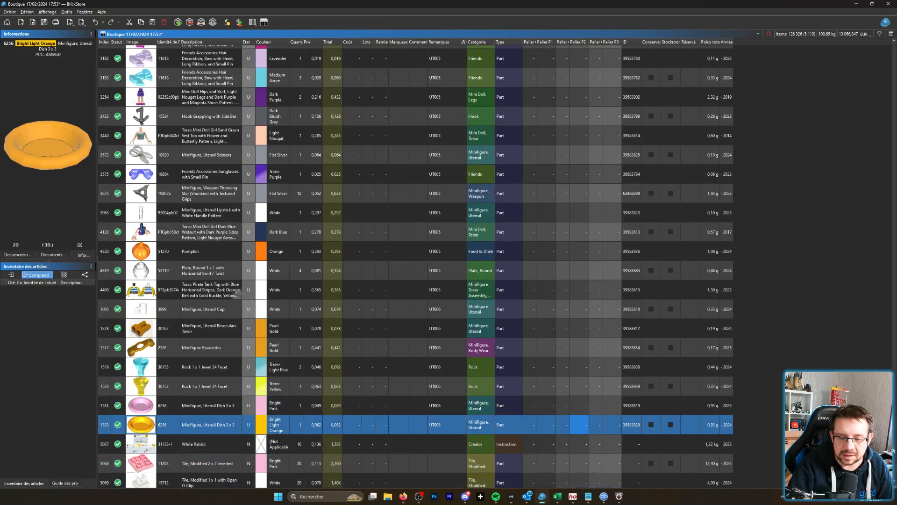
pyautogui.moveTo(894, 475); pyautogui.dragTo(885, 22)
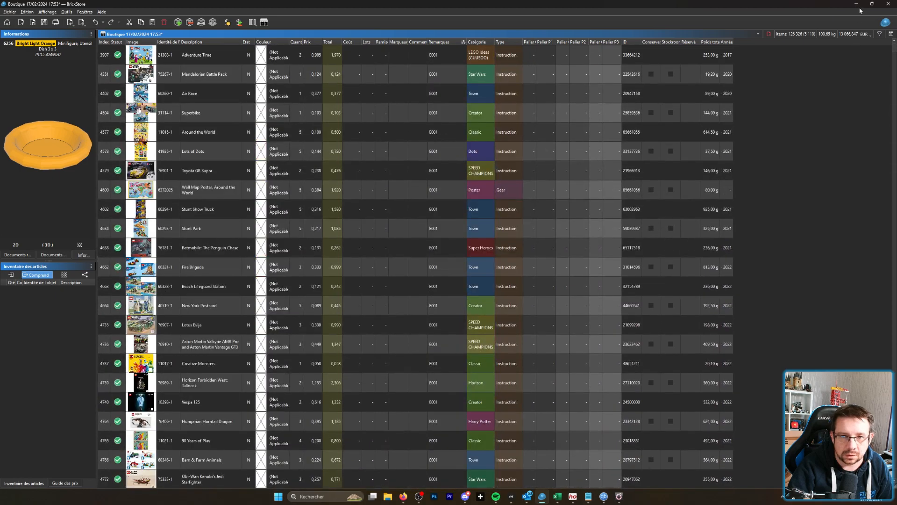
pyautogui.keyDown('shift'); pyautogui.click(563, 75); pyautogui.keyUp('shift')
pyautogui.click(9, 12)
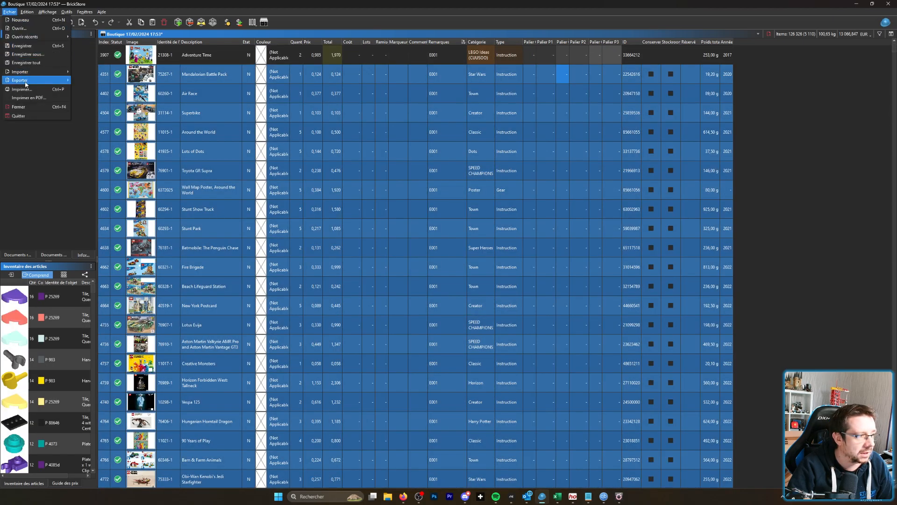
pyautogui.moveTo(25, 82)
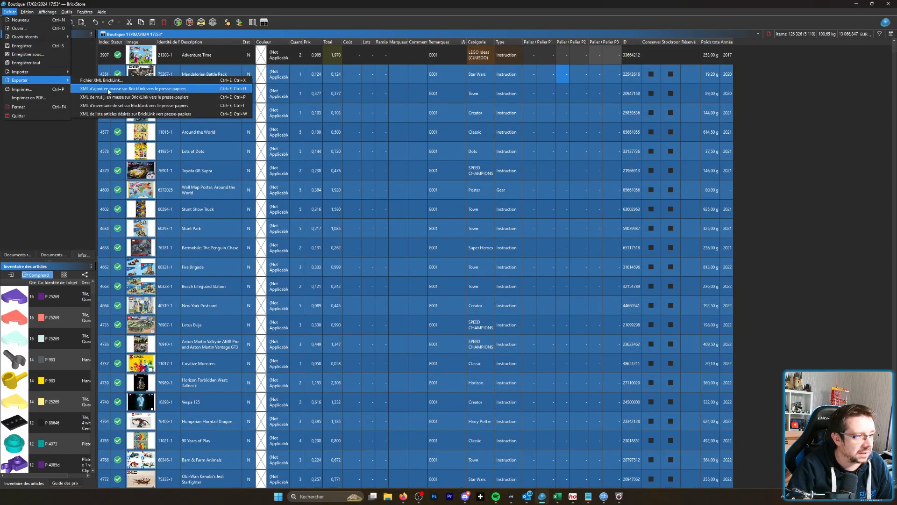
pyautogui.click(207, 97)
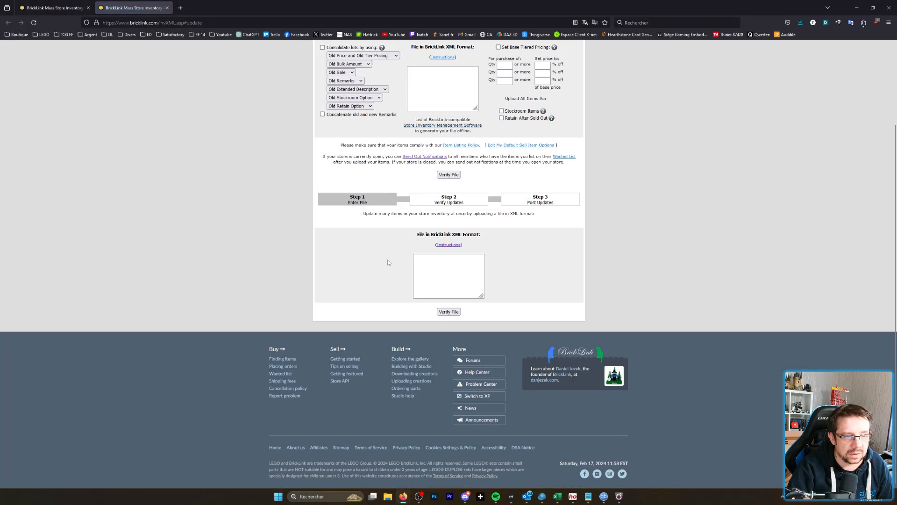
# - Paste the update XML into BrickLink's form for updating store items, then return to BrickStore and clear the lot selection
pyautogui.click(438, 274)
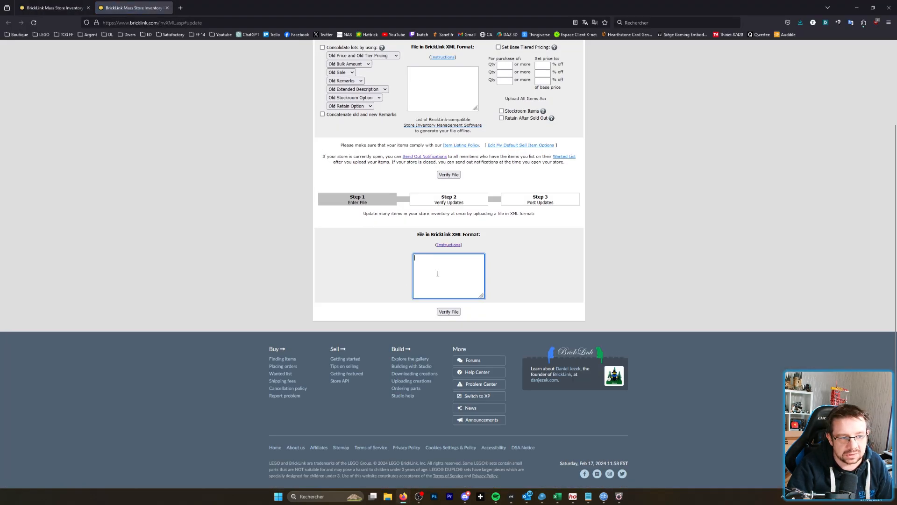
pyautogui.hotkey('ctrl', 'v')
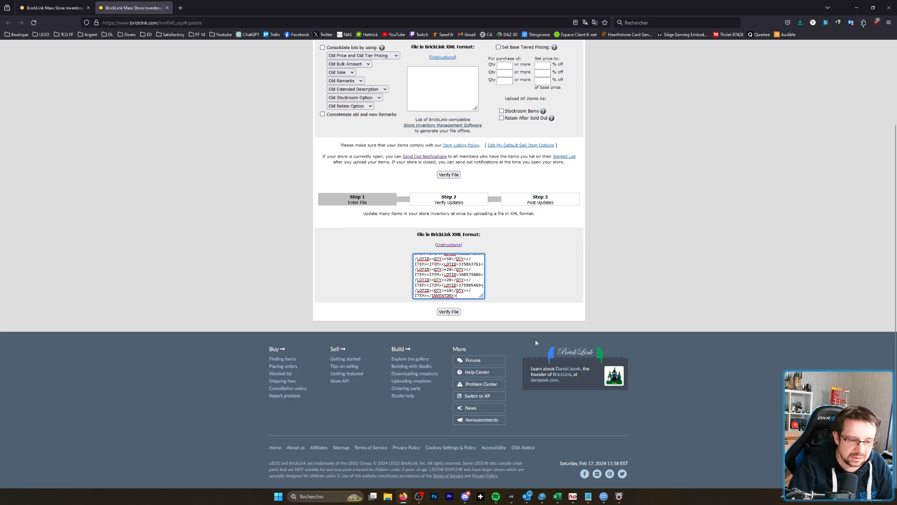
pyautogui.click(545, 495)
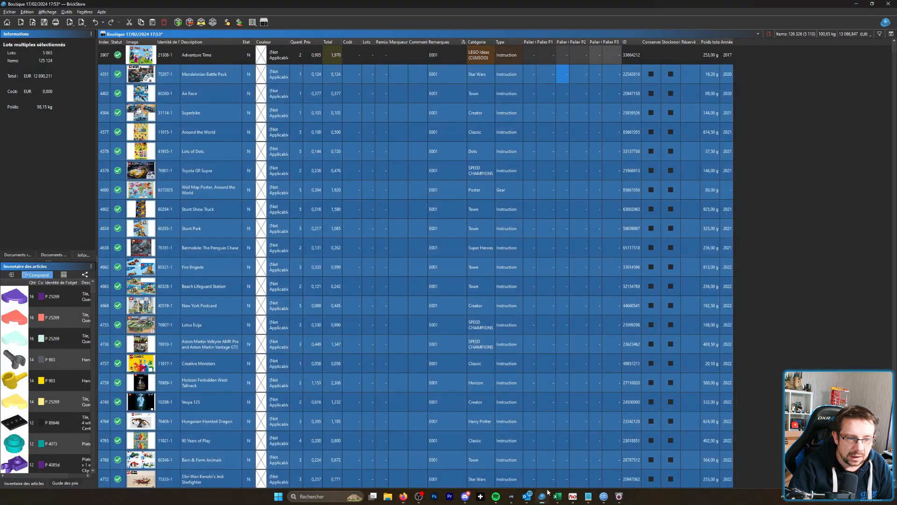
pyautogui.click(763, 333)
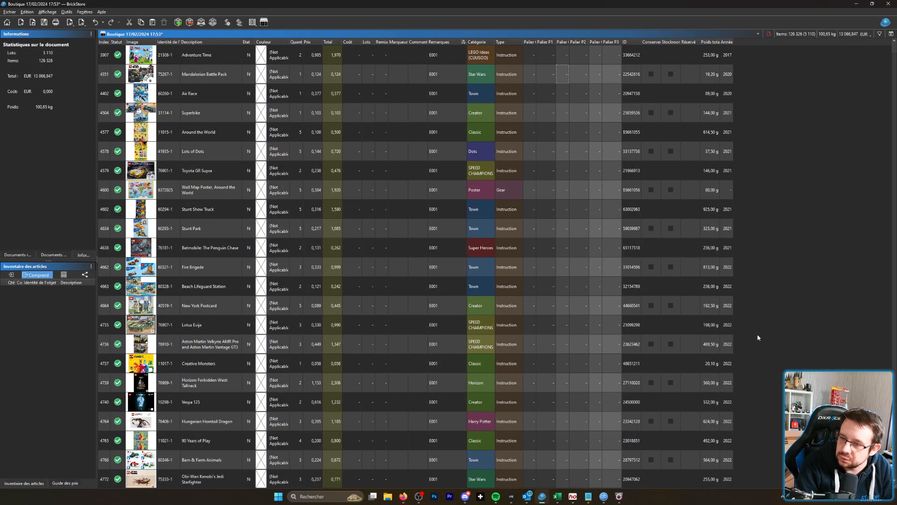